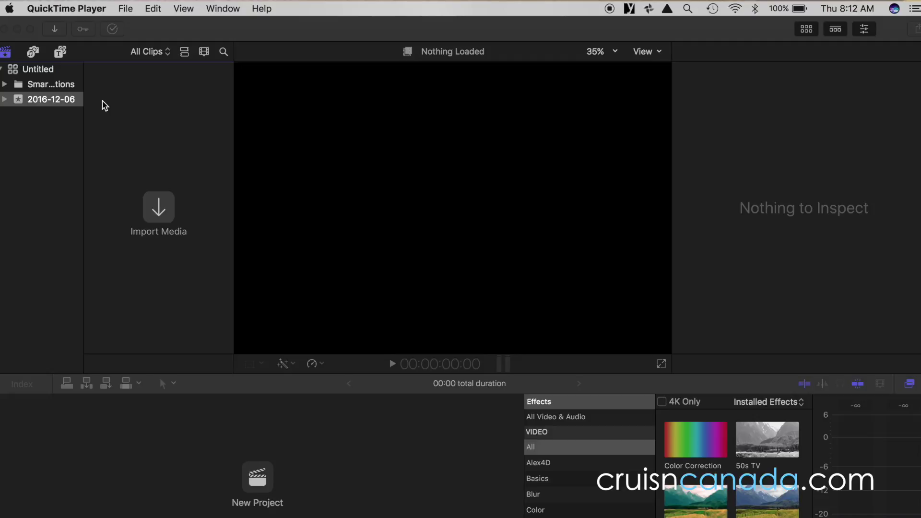
Step: Import 20161207_075926A.mp4 from UDISK into the 2016-12-06 event
left_click(159, 207)
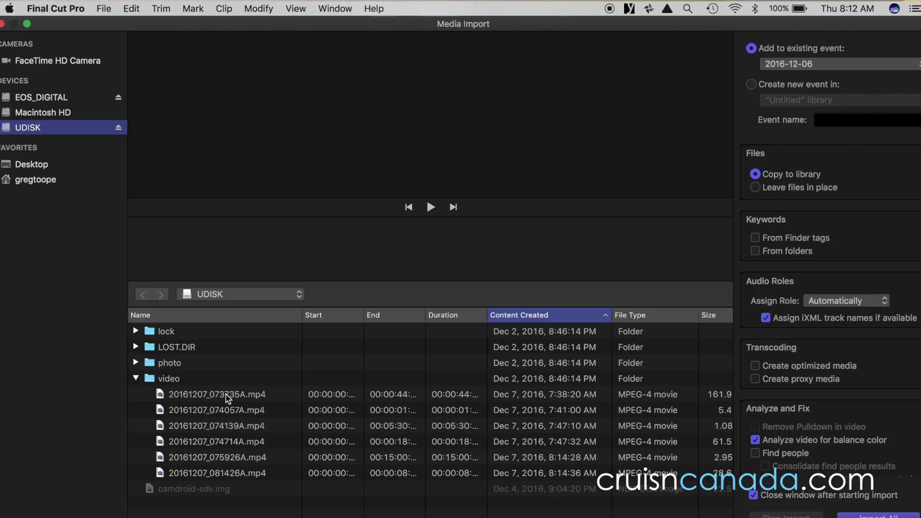
left_click(234, 459)
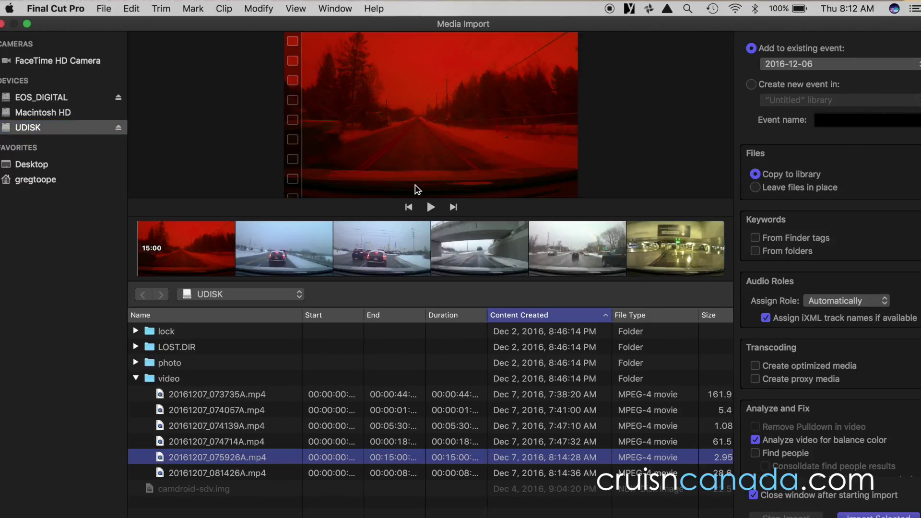
left_click_drag(295, 253, 537, 253)
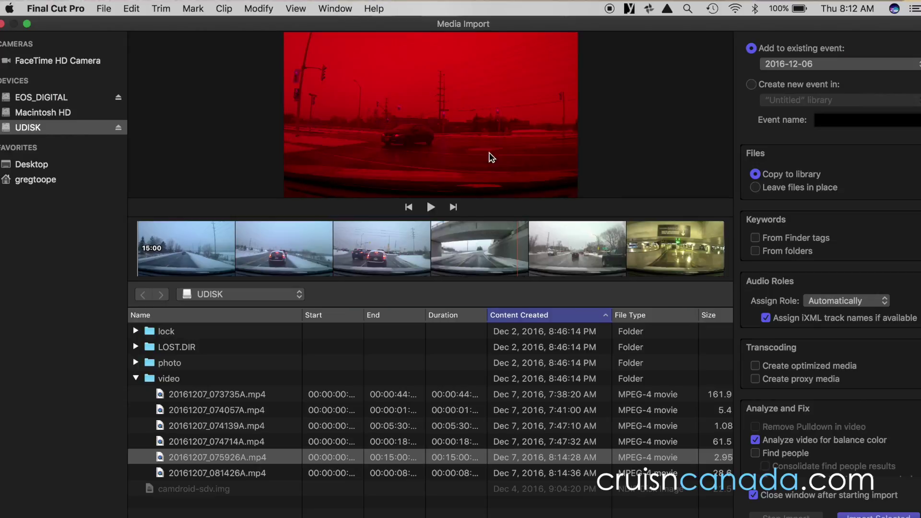
scroll(753, 364, "down", 1)
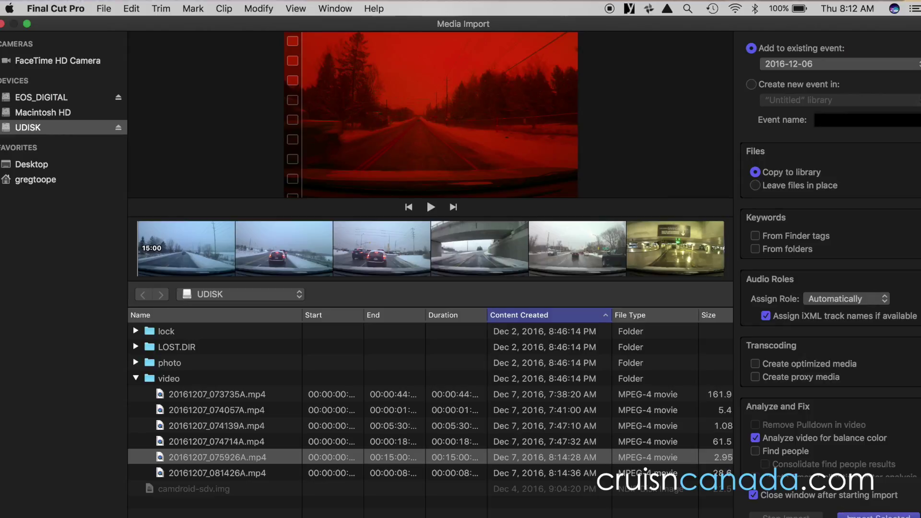
left_click(810, 67)
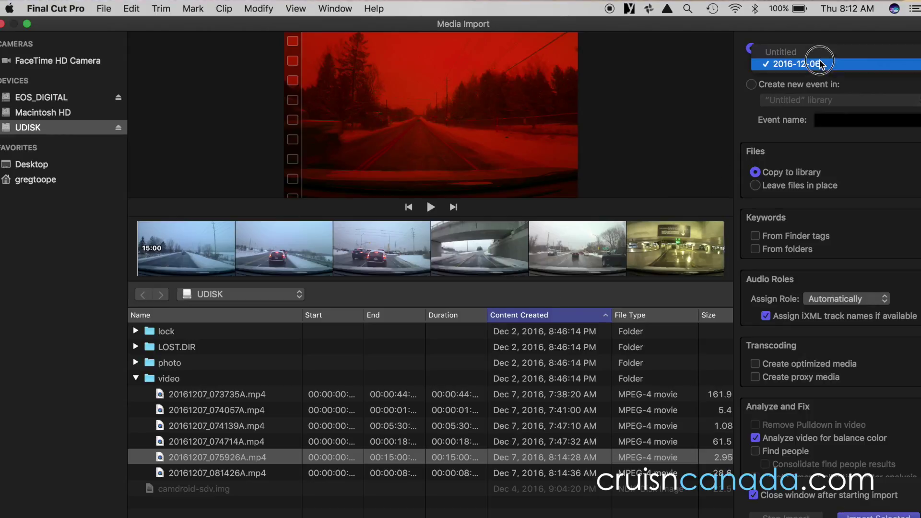
left_click(810, 63)
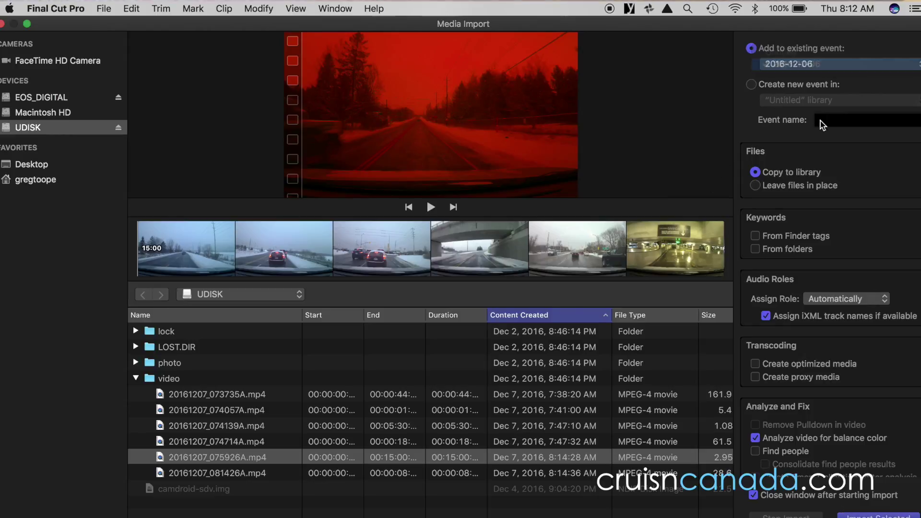
left_click(876, 515)
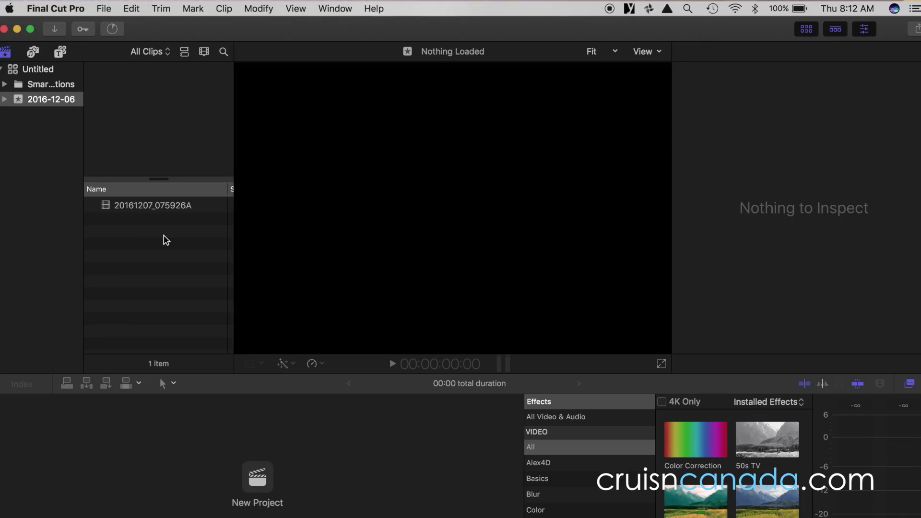
Step: Add a Frame Size column to the clip list, revealing 3200 × 1800 for 20161207_075926A
left_click(156, 206)
scroll(171, 255, "right", 5)
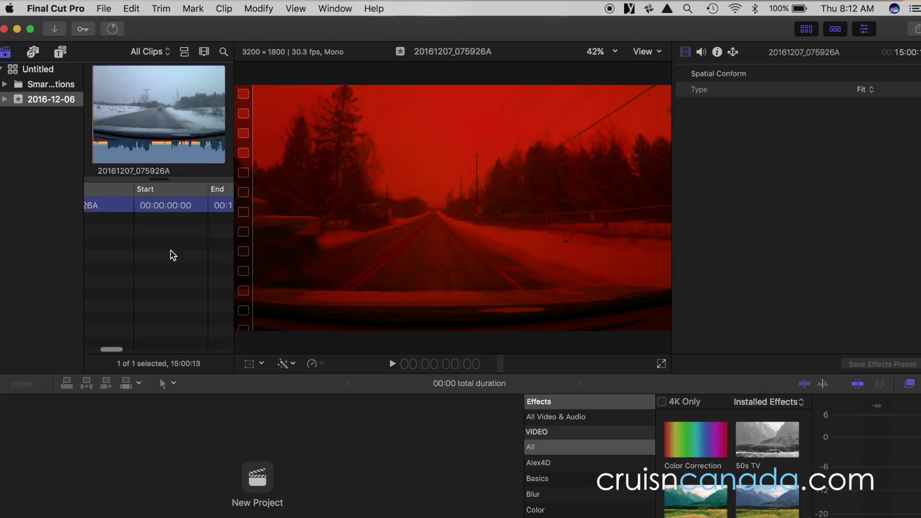
scroll(171, 255, "right", 8)
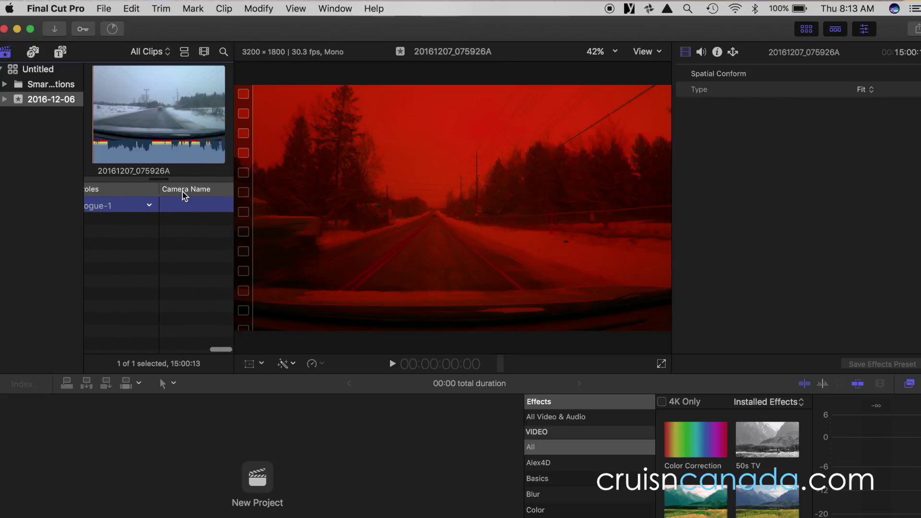
right_click(184, 194)
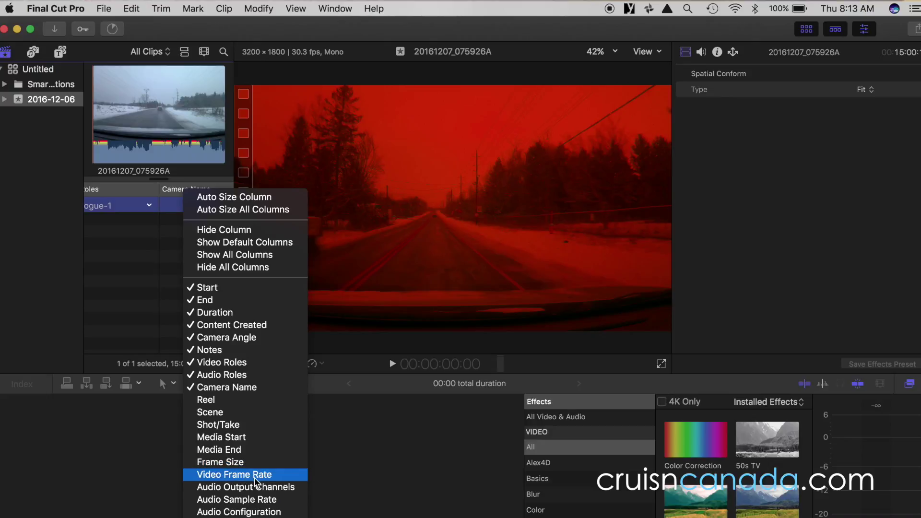
left_click(261, 465)
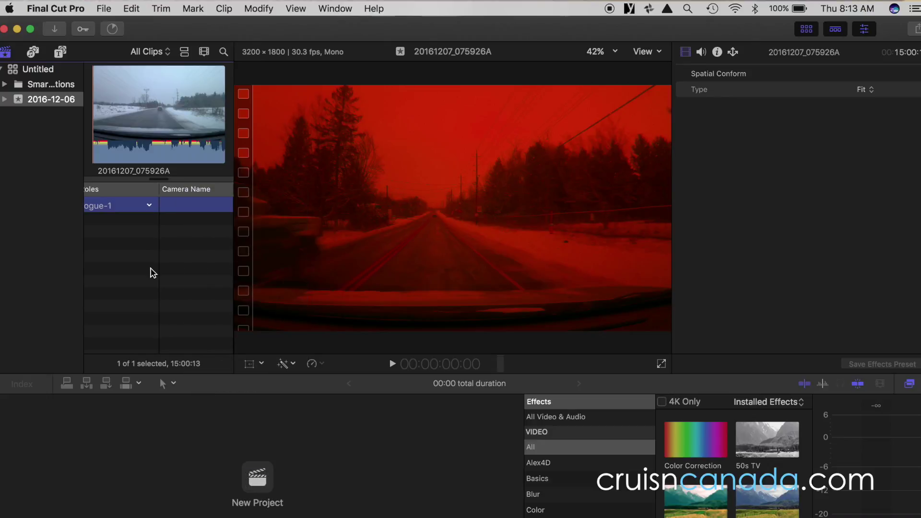
scroll(165, 247, "left", 1)
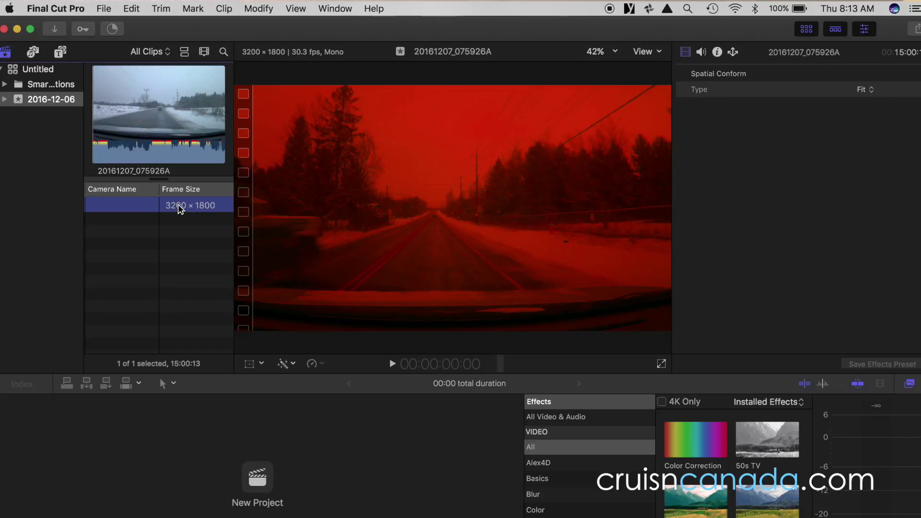
Step: Create a new project named '4k test' with automatic video settings in the 2016-12-06 event
left_click(259, 499)
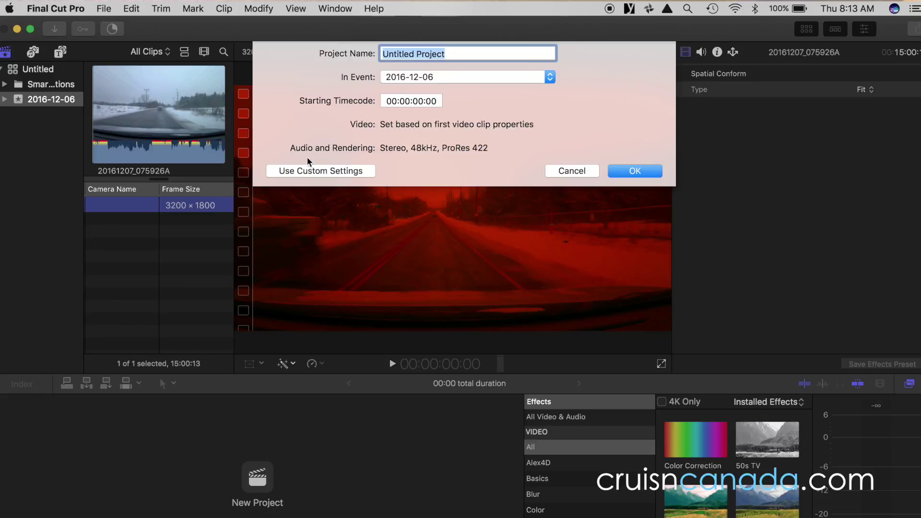
left_click(317, 173)
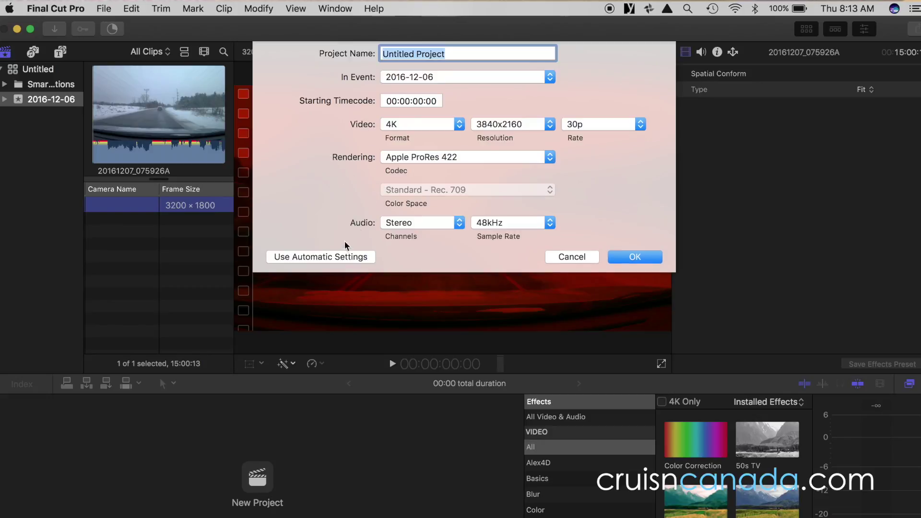
left_click(329, 254)
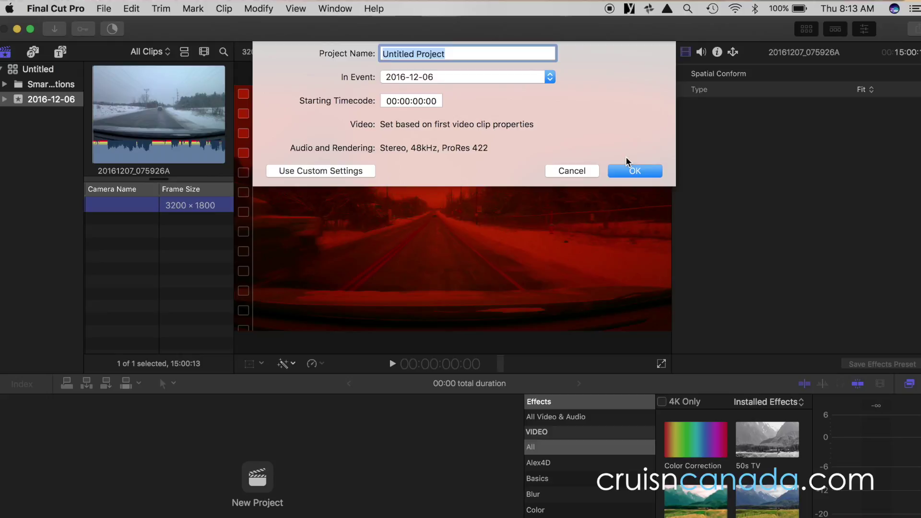
type("4k test")
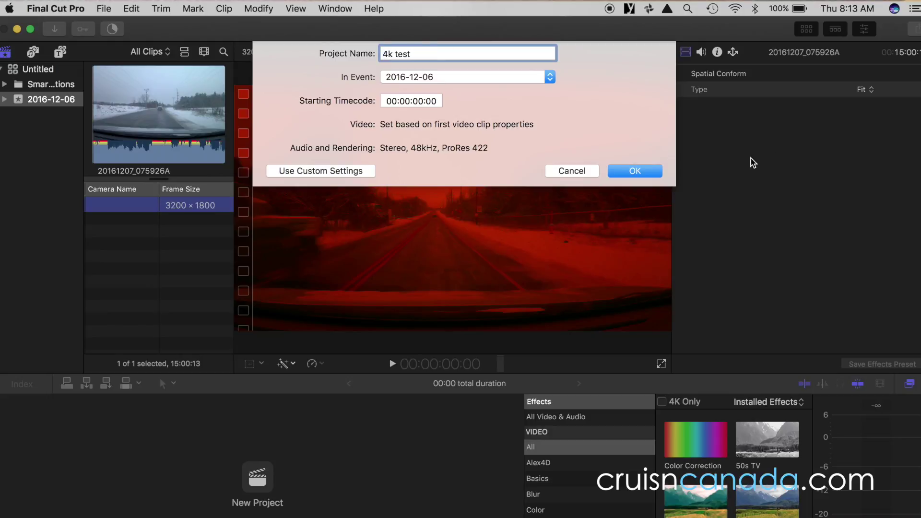
left_click(648, 171)
Step: Drag the dashcam clip from the browser into the 4k test timeline, leaving Camera Name unchanged
left_click(165, 131)
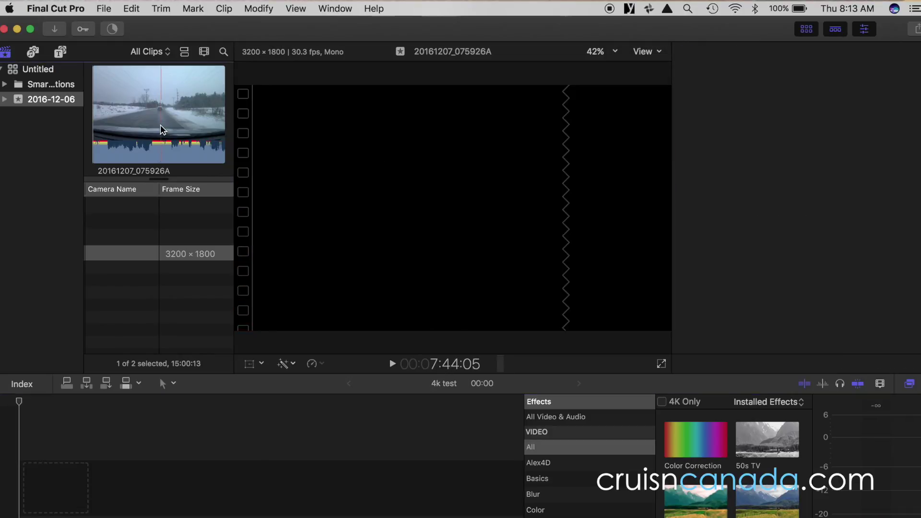
left_click(136, 255)
left_click(135, 253)
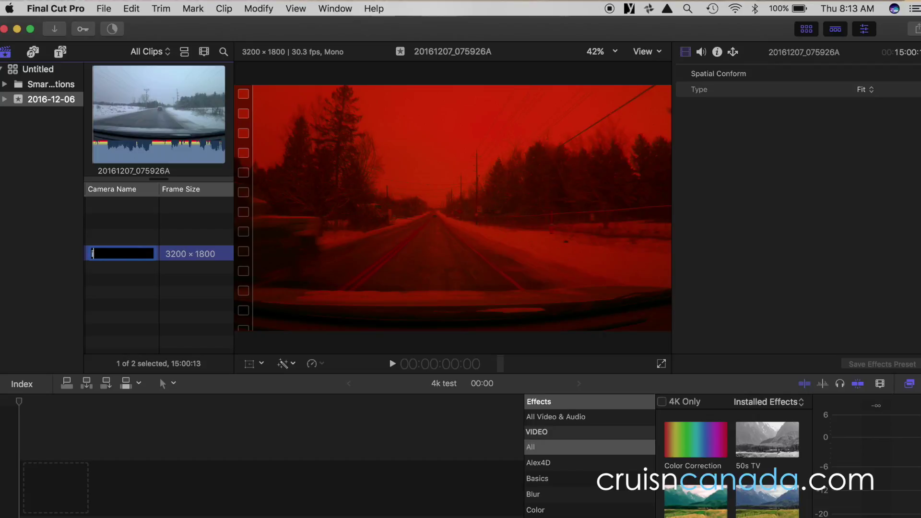
key("Return")
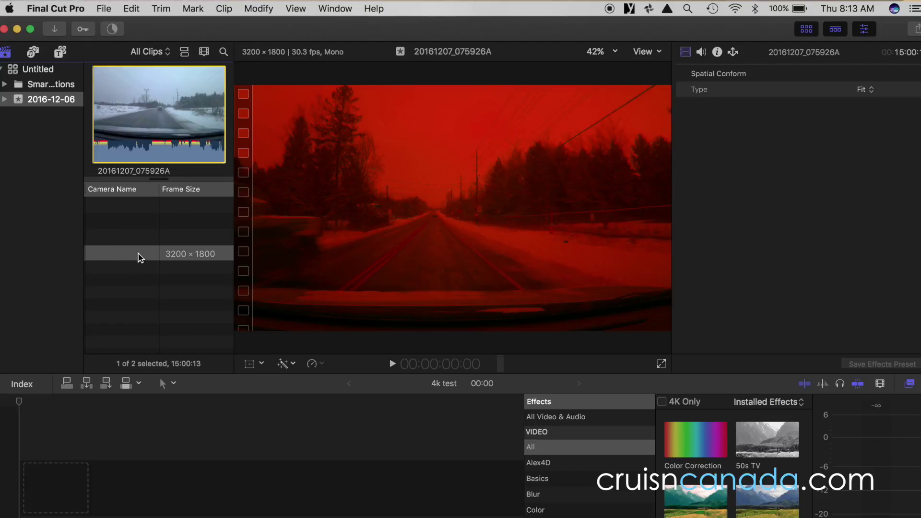
left_click_drag(138, 255, 90, 445)
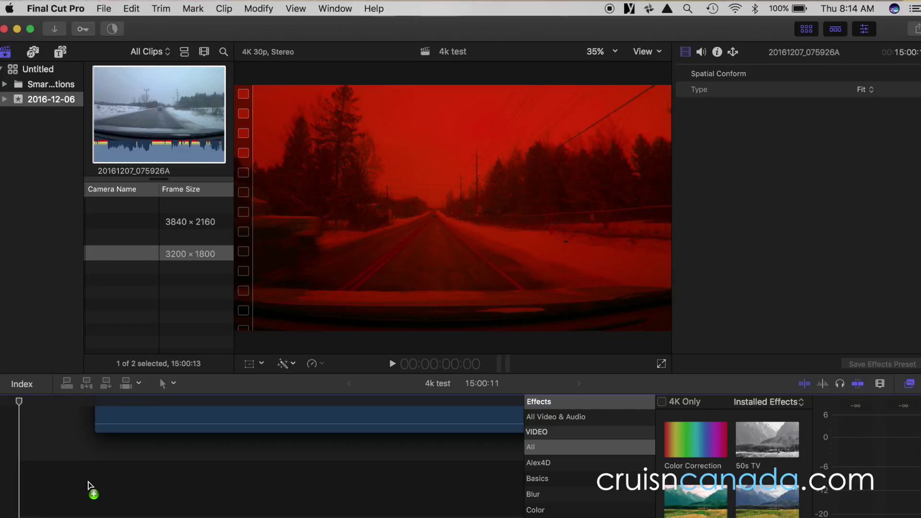
left_click_drag(89, 487, 91, 486)
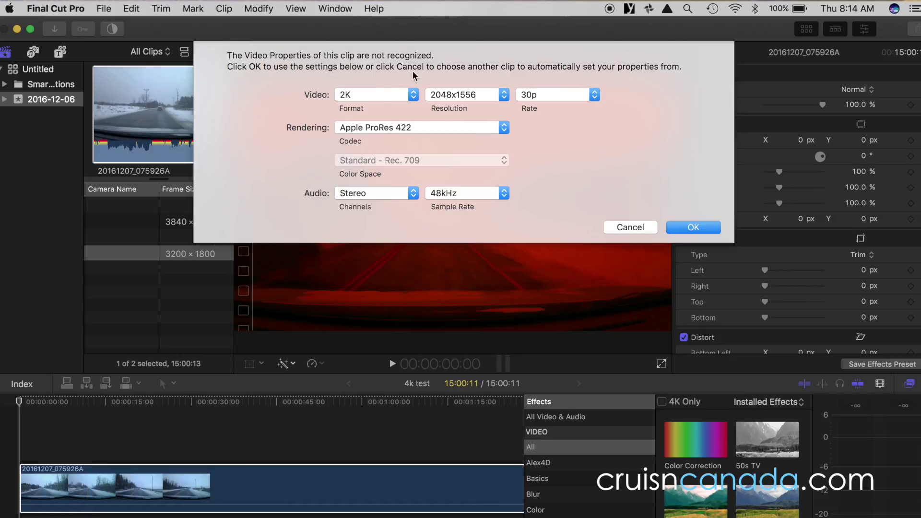
Step: Pick 4K format and check the 3840x2160 resolution, then cancel the video properties prompt
left_click(388, 96)
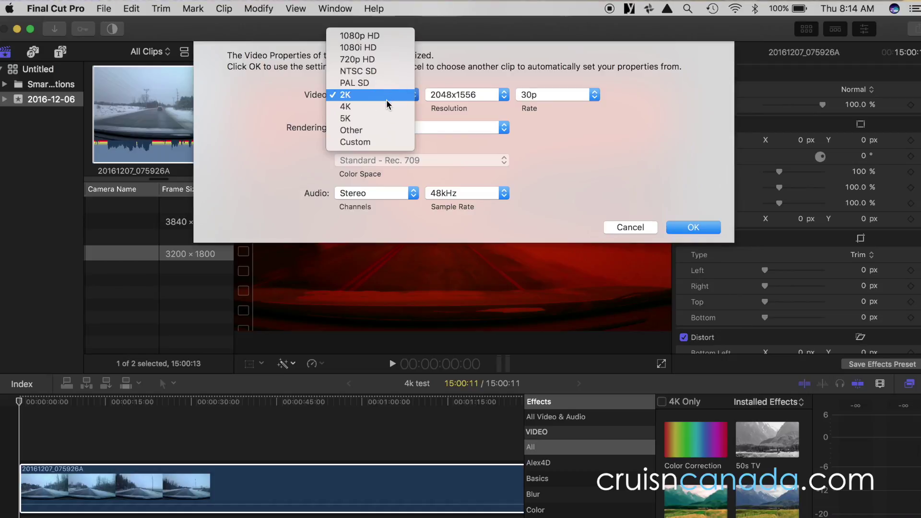
left_click(380, 107)
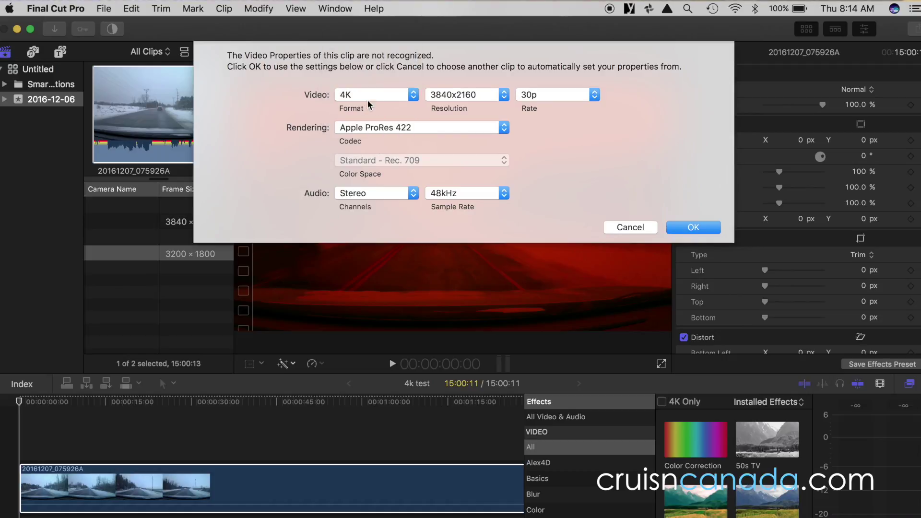
left_click(480, 95)
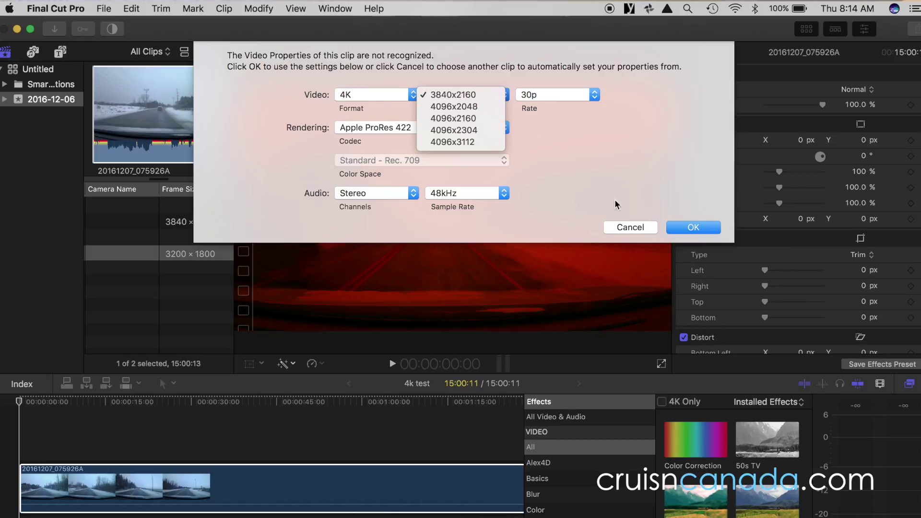
left_click(622, 228)
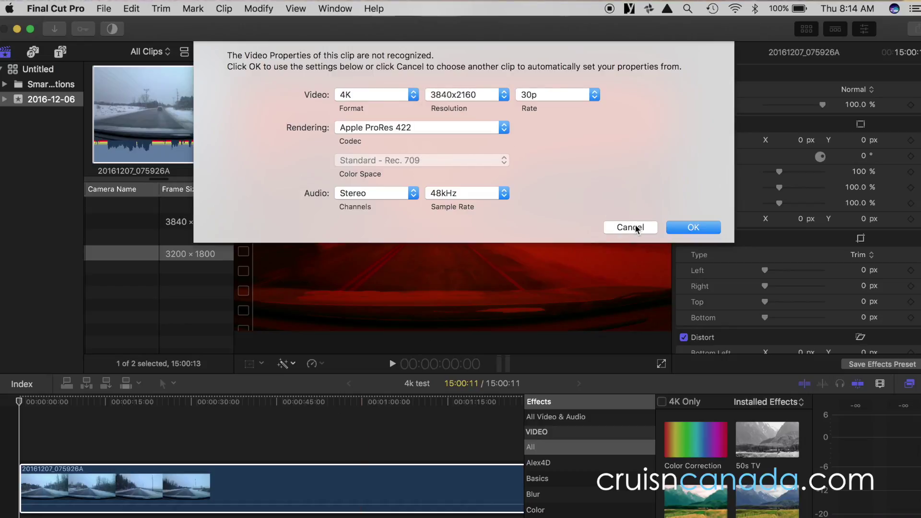
left_click(636, 228)
left_click(254, 483)
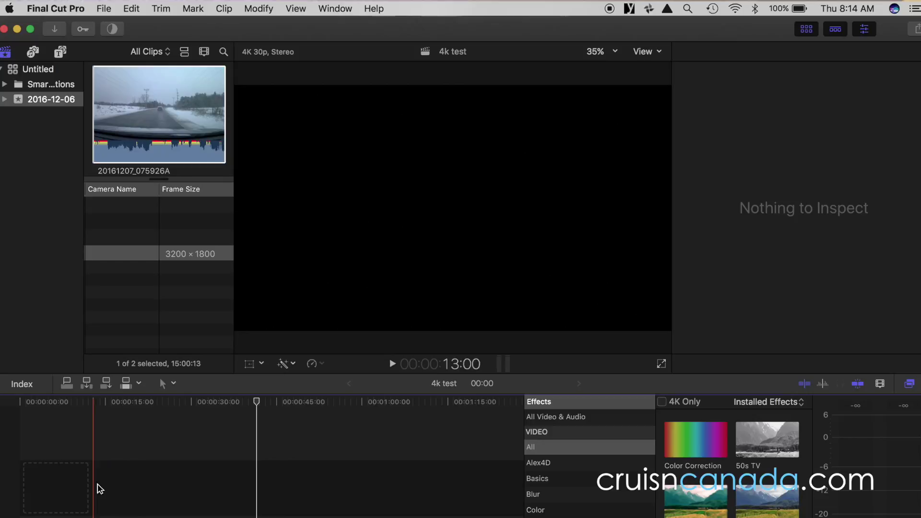
Step: Scroll the clip list and load the Dec 7 clip 20161207_075926A in the viewer
scroll(131, 245, "right", 3)
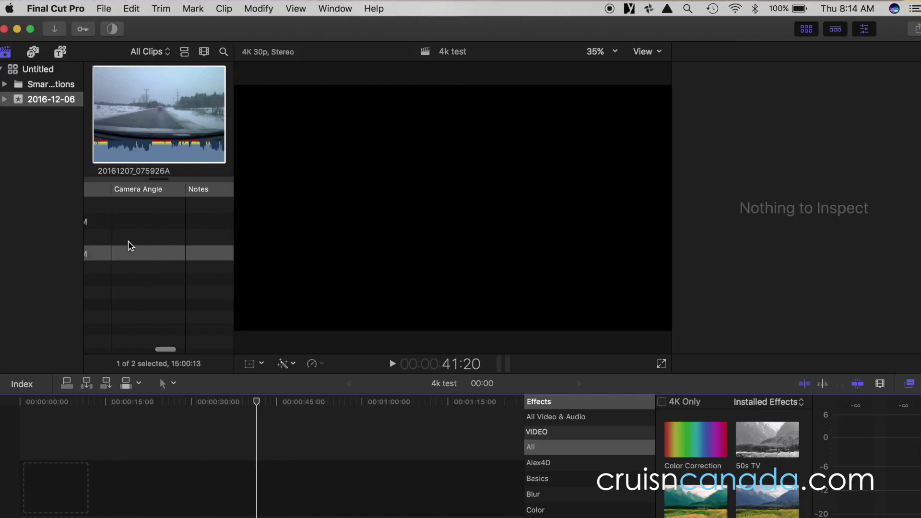
scroll(130, 245, "right", 3)
left_click(132, 128)
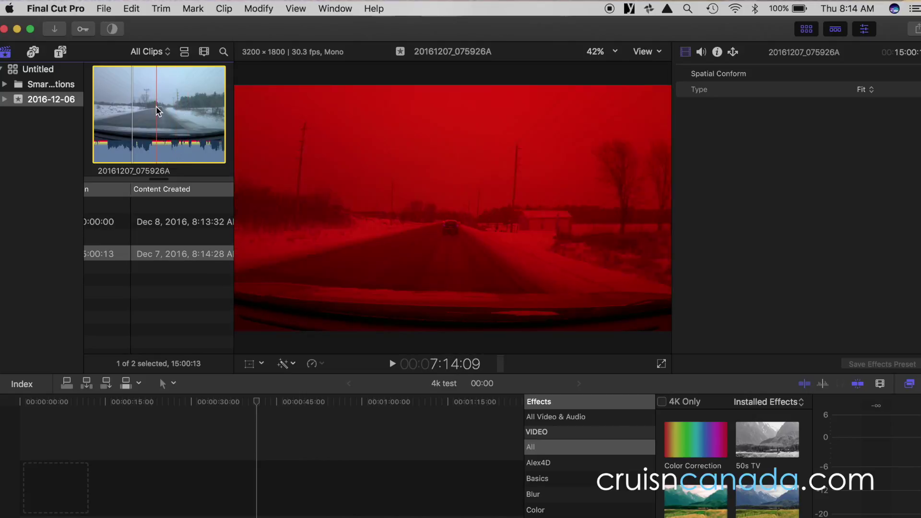
left_click(108, 258)
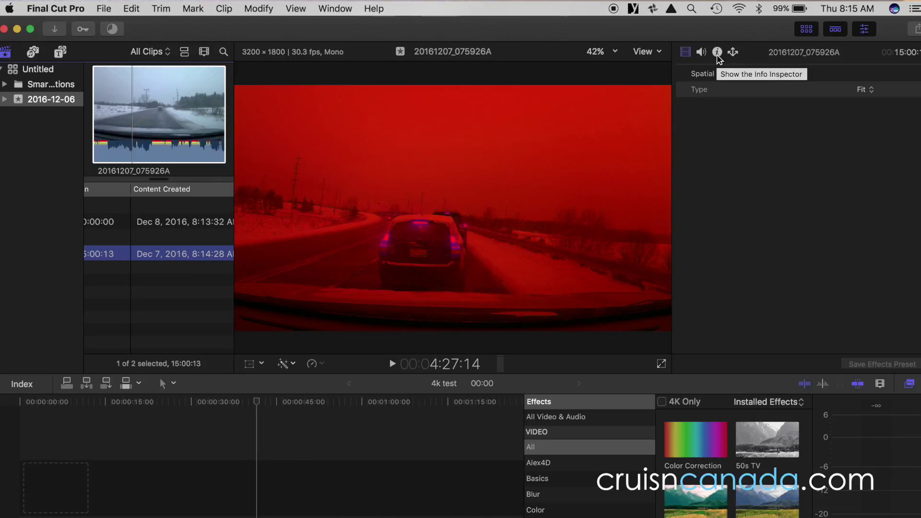
Step: Show the clip's Info inspector, switching the metadata view to Basic and back to Settings
left_click(718, 54)
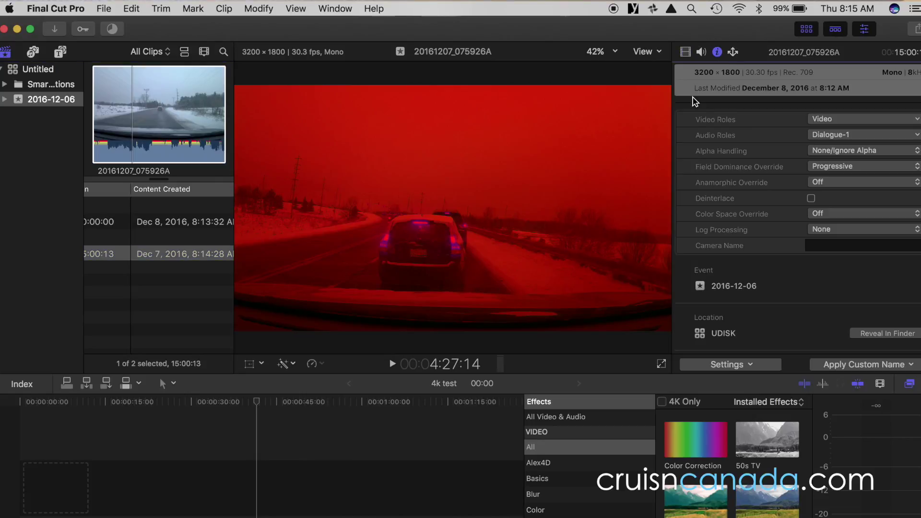
left_click(740, 367)
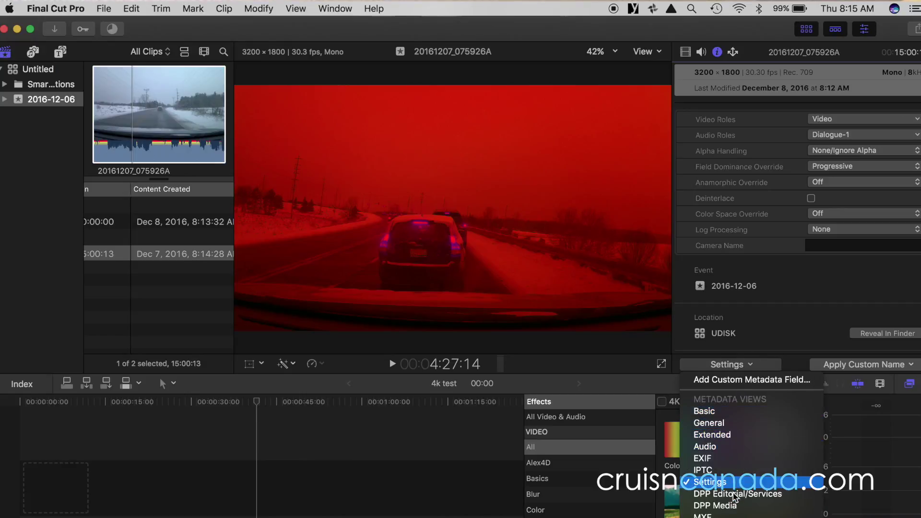
left_click(718, 412)
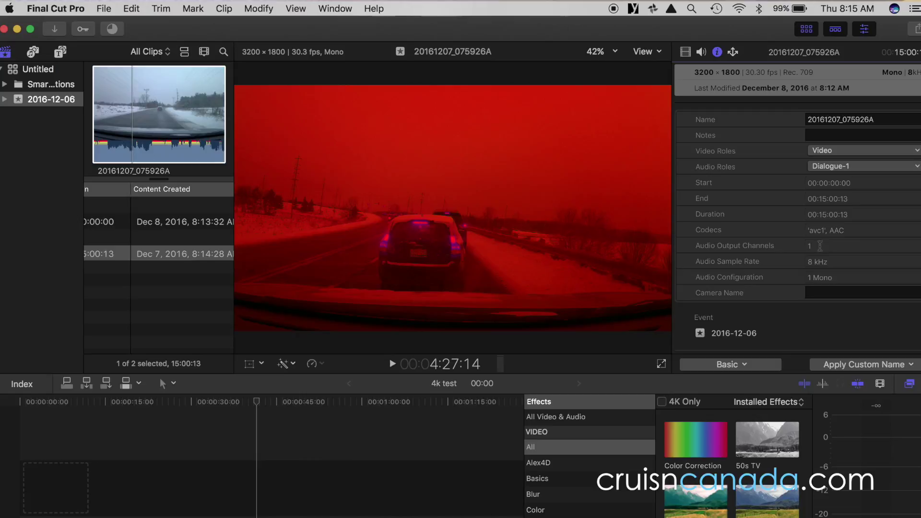
left_click(734, 365)
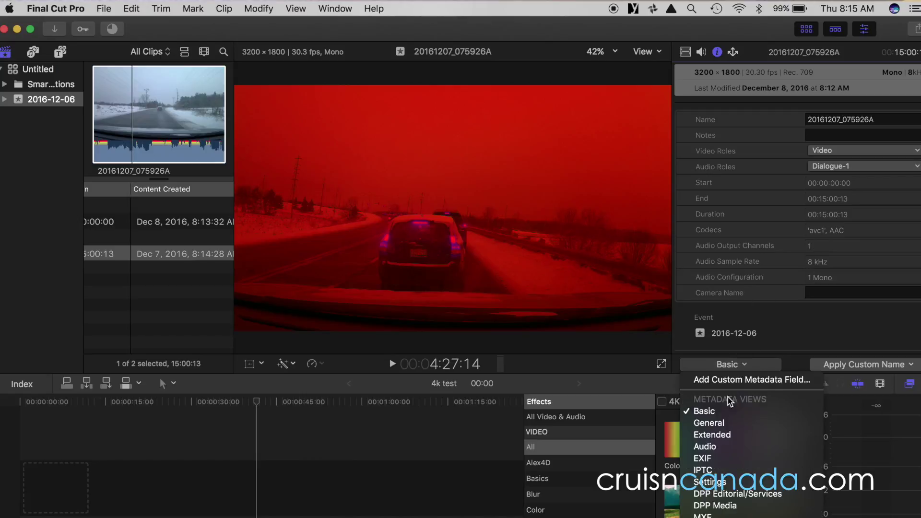
left_click(718, 482)
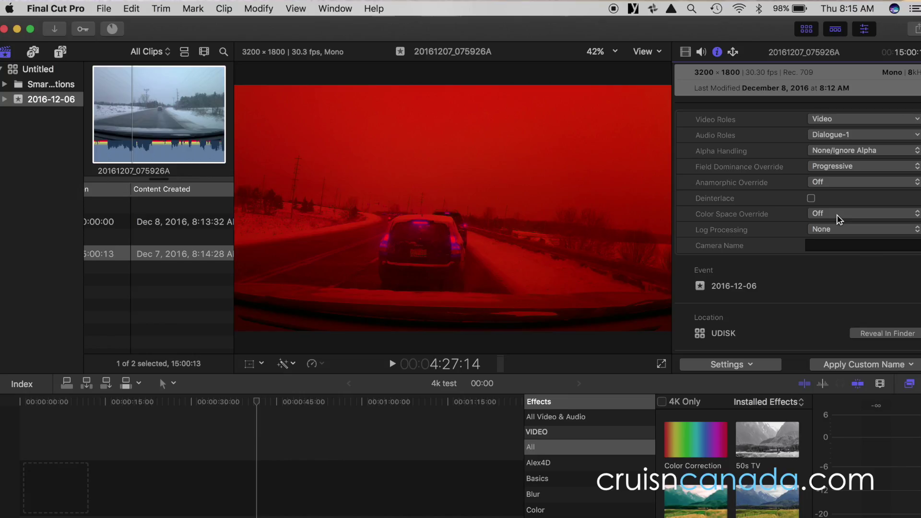
Step: Set the clip's Color Space Override to Rec. 2020, then focus the 4k test timeline
left_click(839, 219)
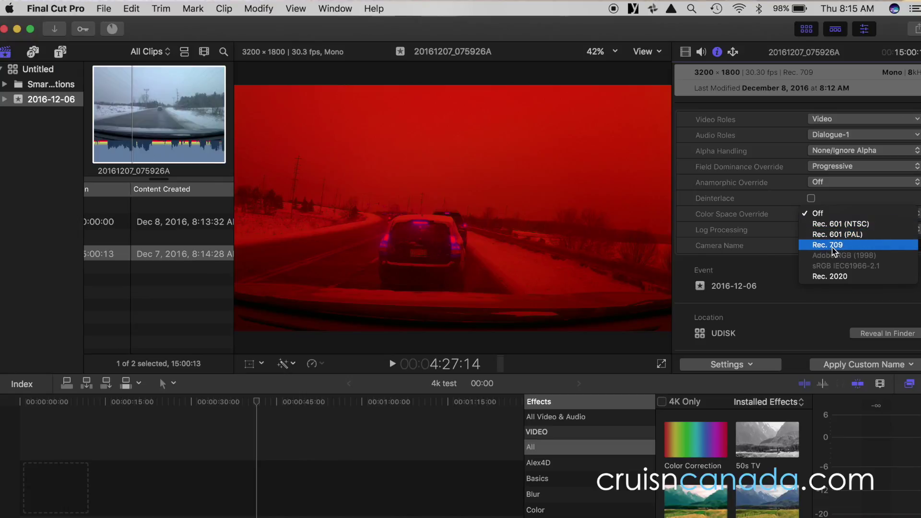
left_click(847, 278)
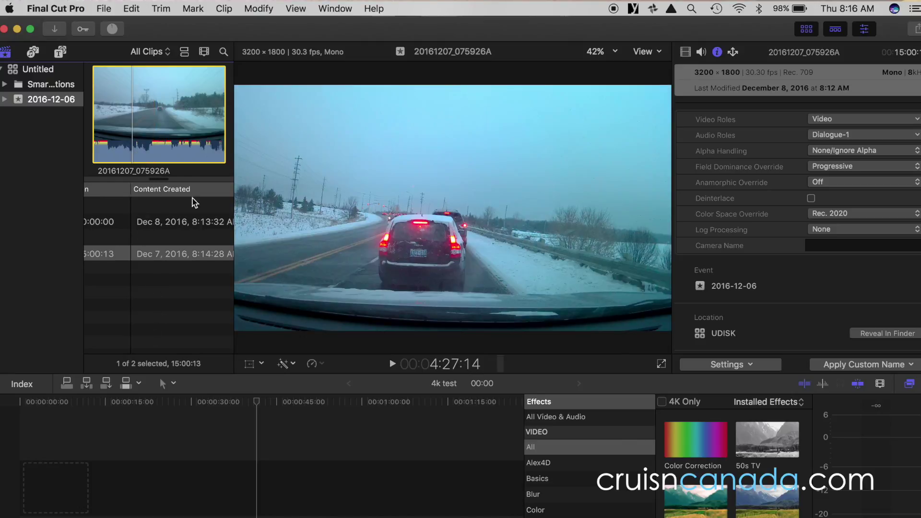
left_click(264, 456)
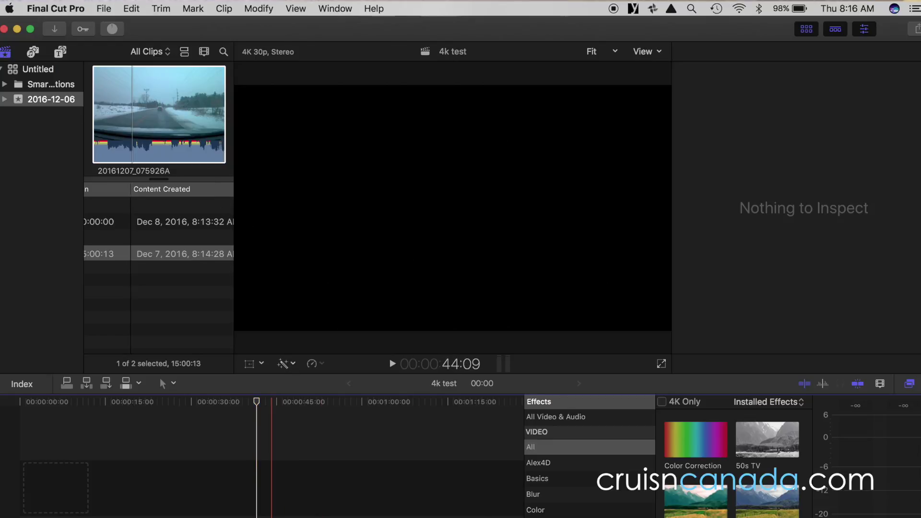
Step: Append the dashcam clip to the 4k test project, confirming 4K 3840x2160 video properties
left_click(144, 124)
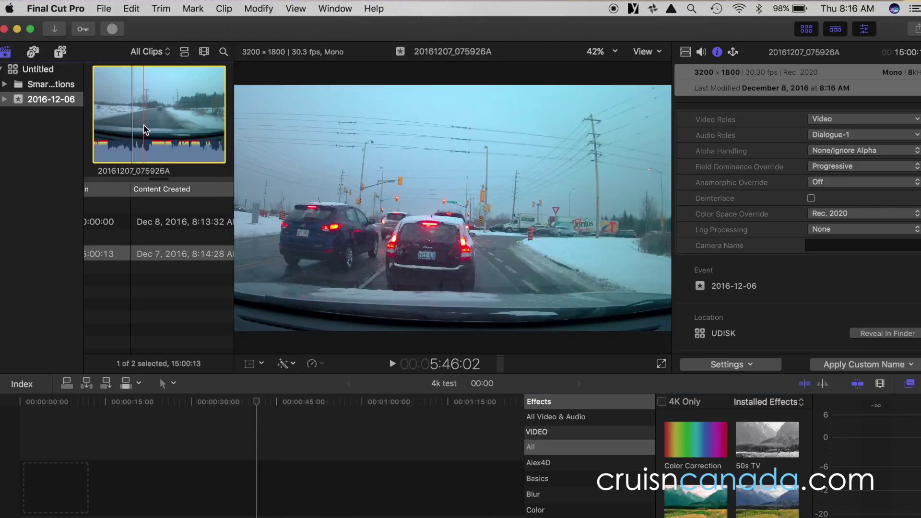
key("e")
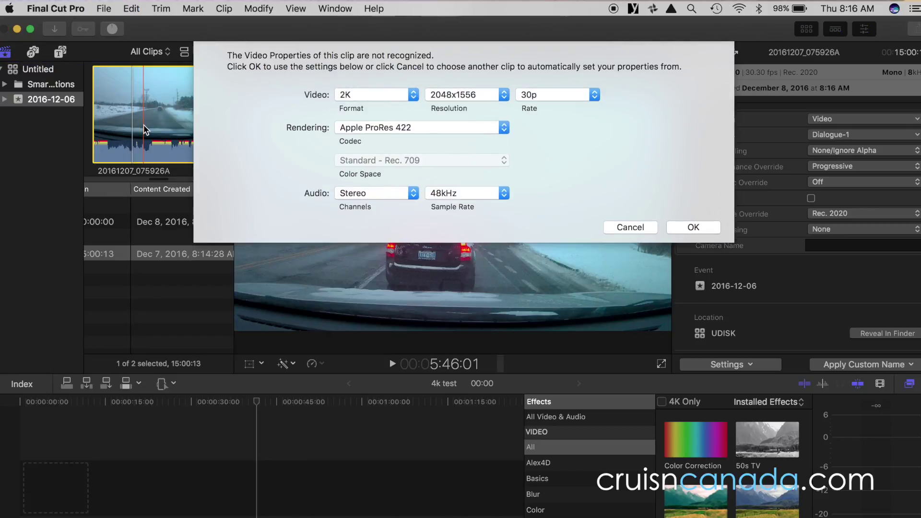
left_click(389, 96)
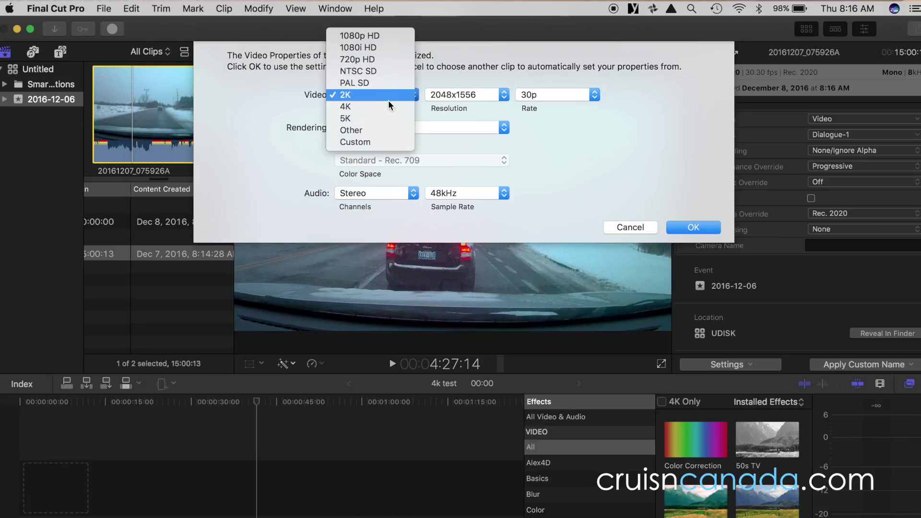
left_click(389, 106)
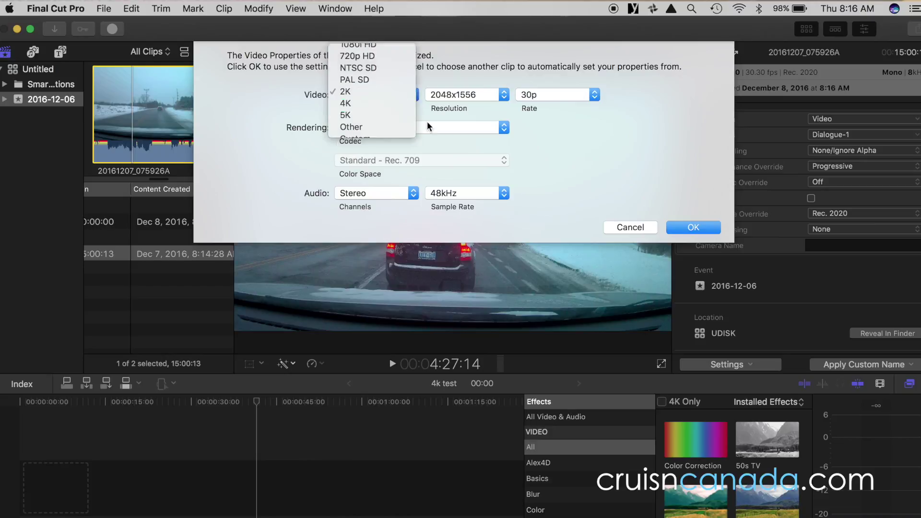
left_click(692, 228)
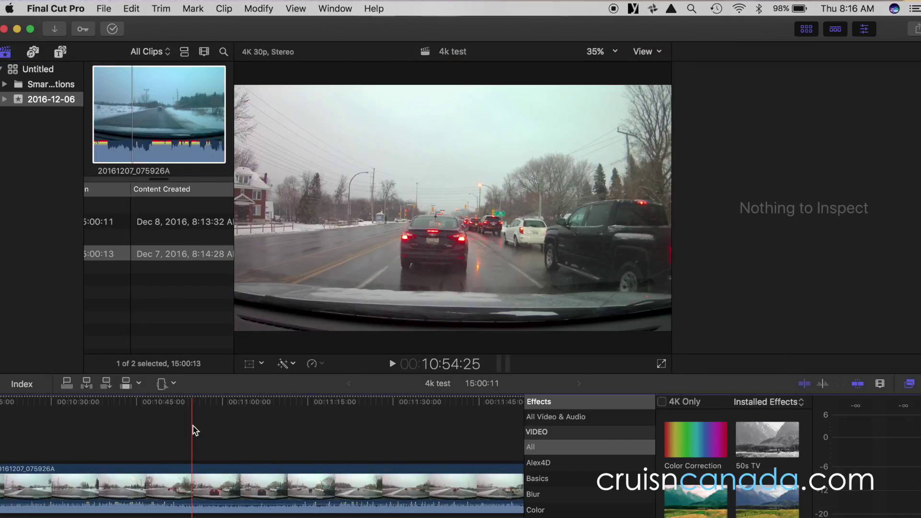
key("space")
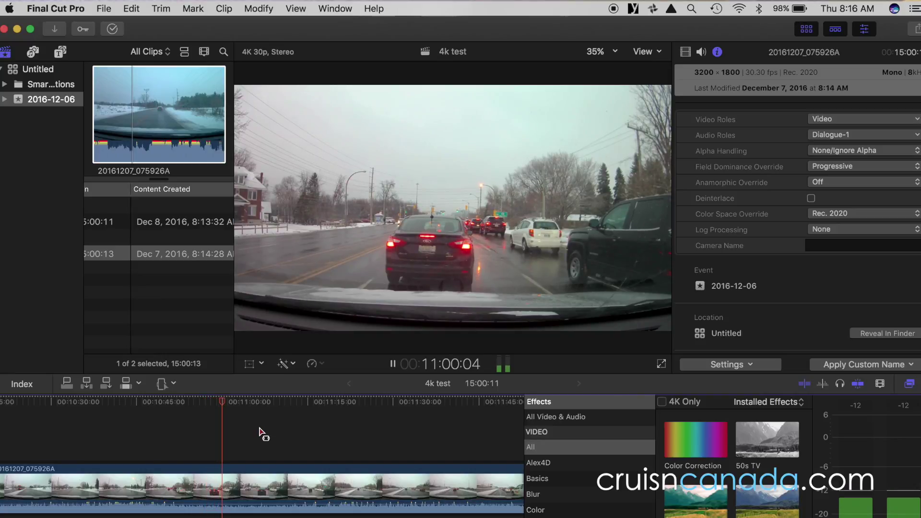
key("space")
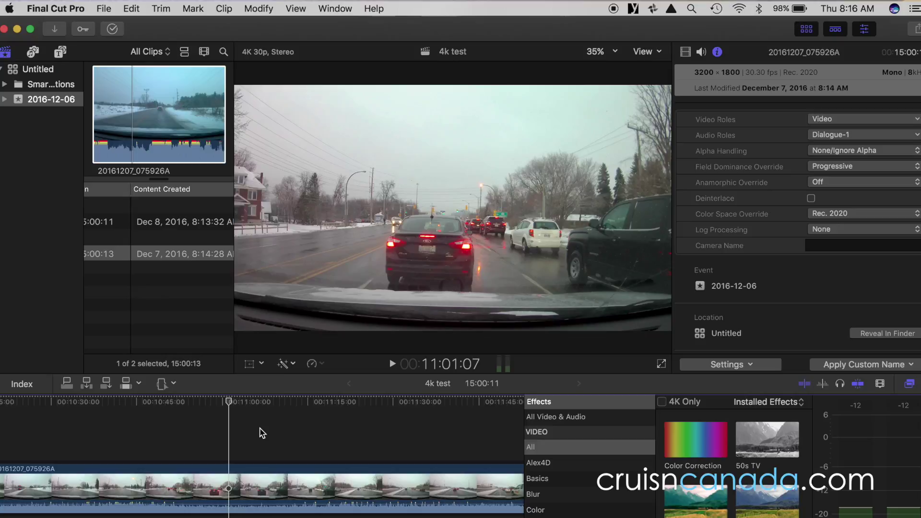